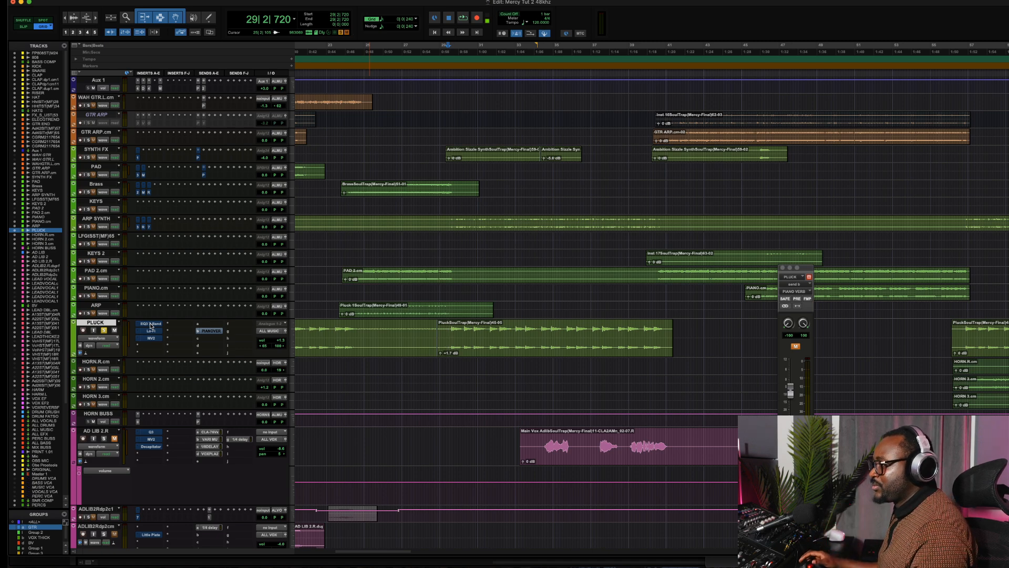
Open the EQ3 7-Band insert on the PLUCK track and take it out of bypass
left_click(151, 324)
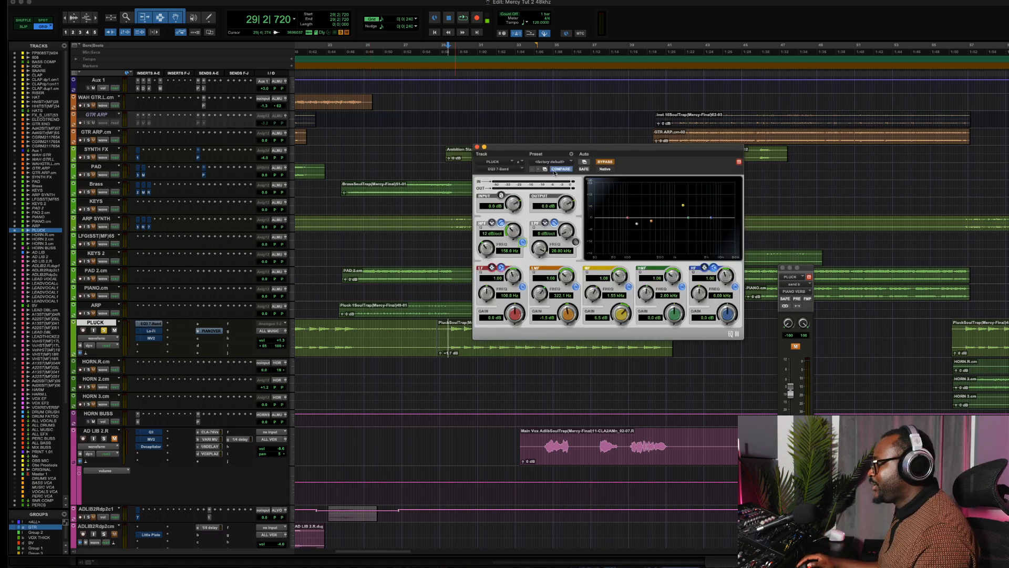
left_click(604, 162)
left_click_drag(593, 150, 506, 113)
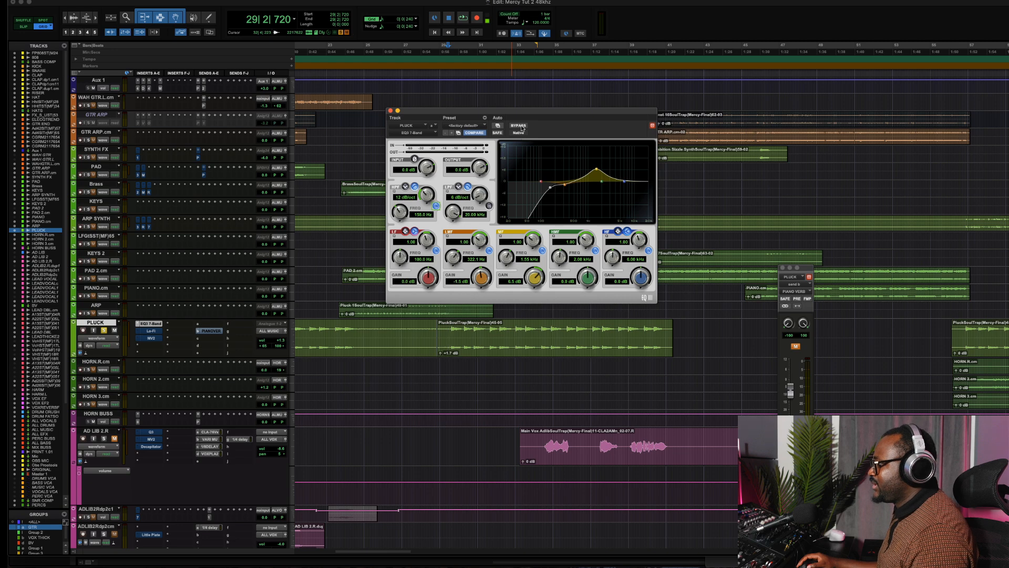
Compare the PLUCK track with its EQ bypassed and active during playback, leaving the EQ active and its window closed
left_click(518, 126)
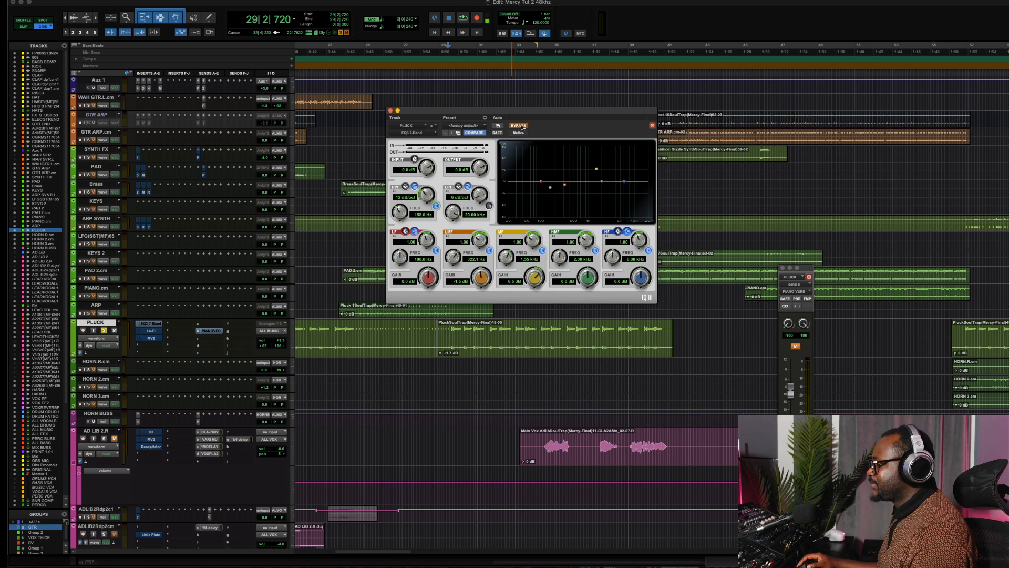
key("space")
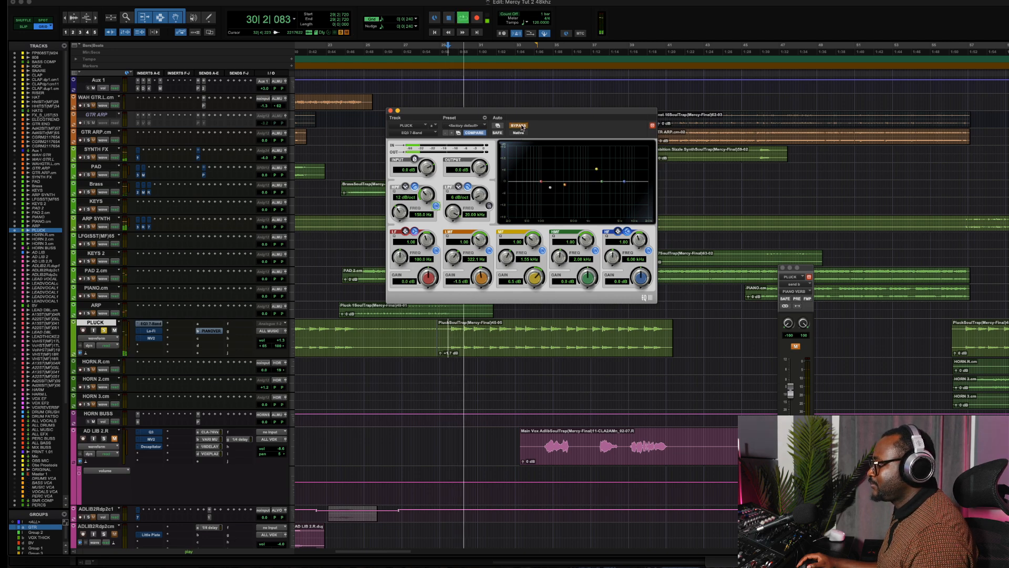
left_click(522, 126)
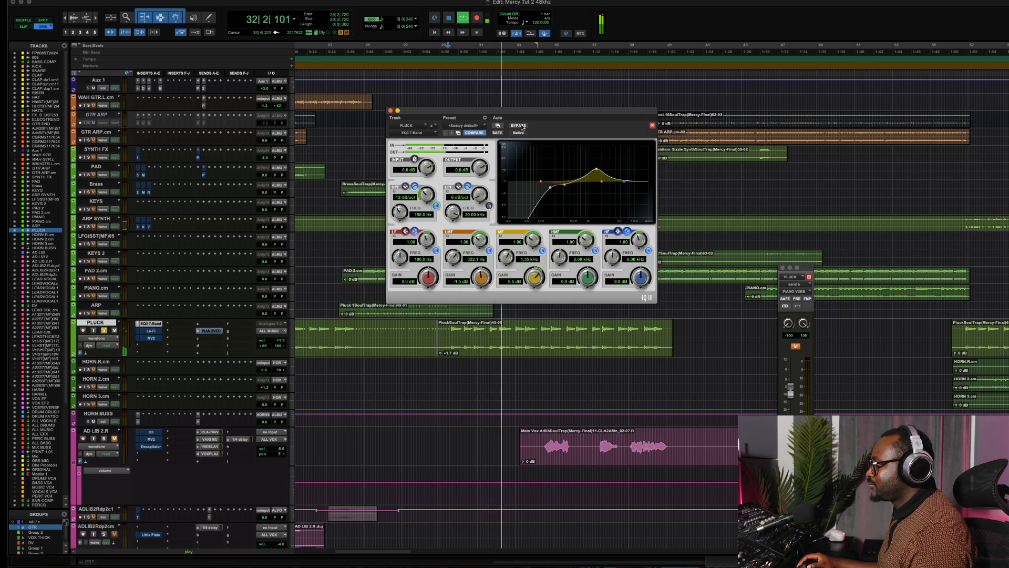
left_click(522, 126)
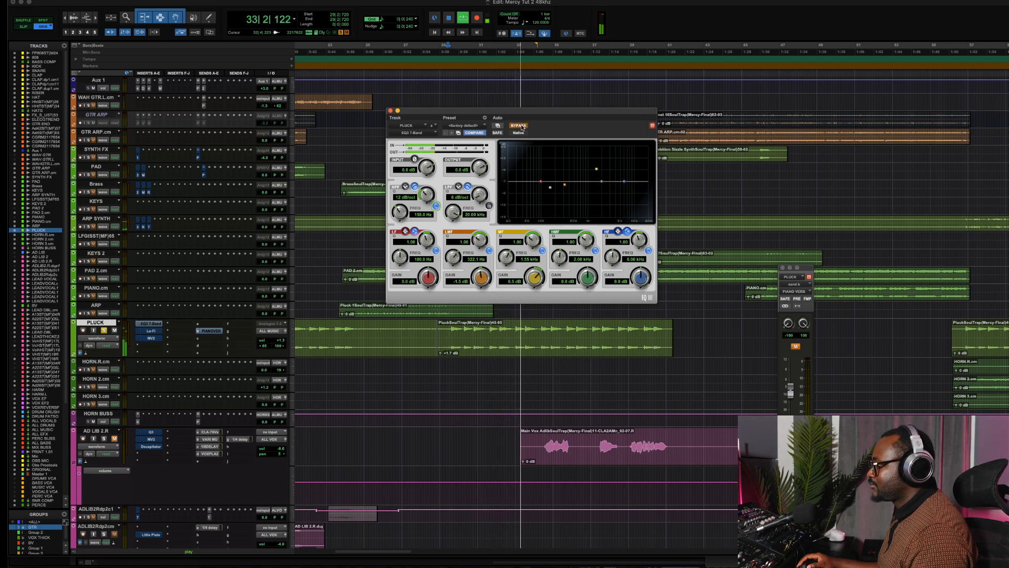
left_click(522, 126)
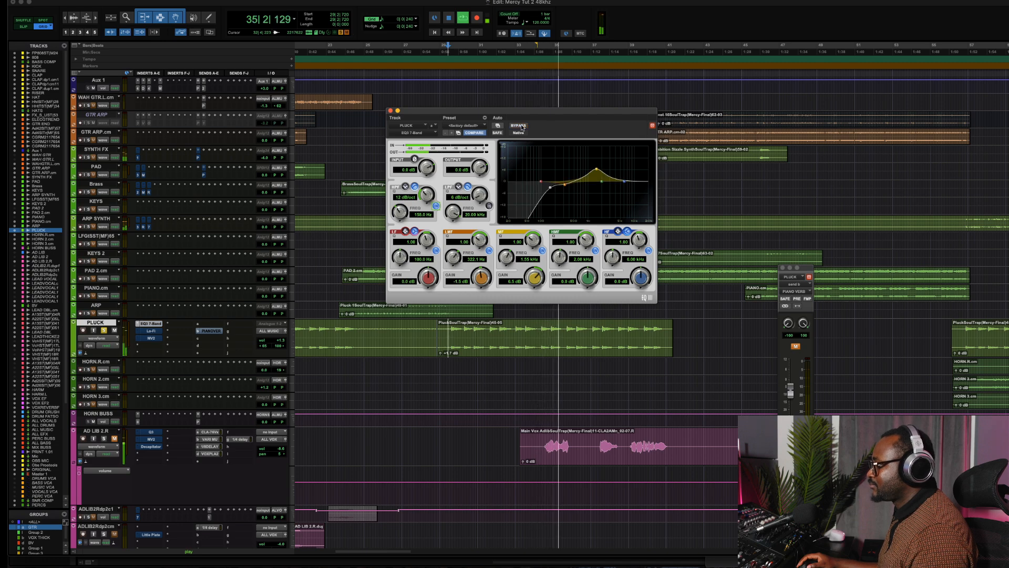
key("space")
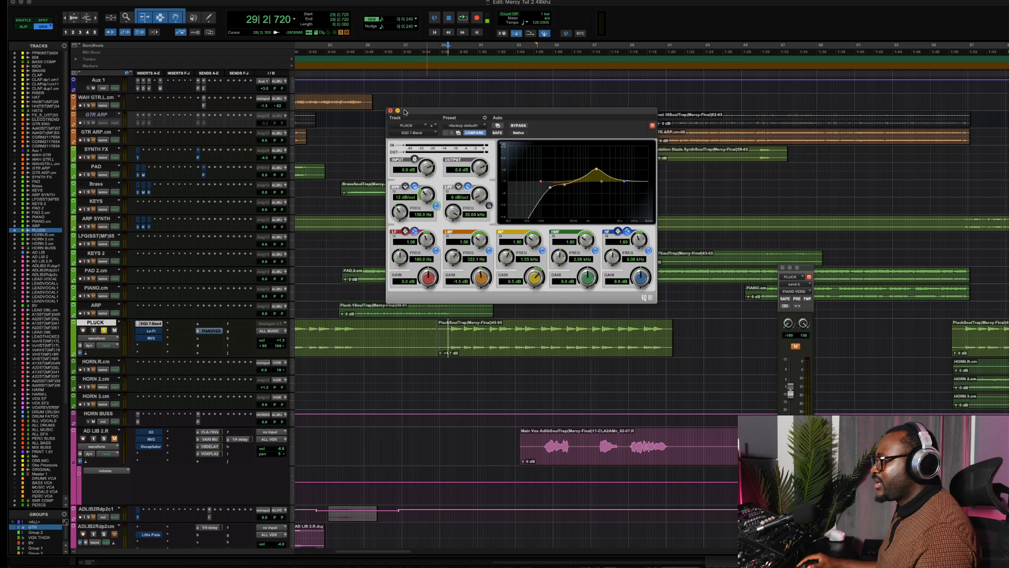
left_click(390, 111)
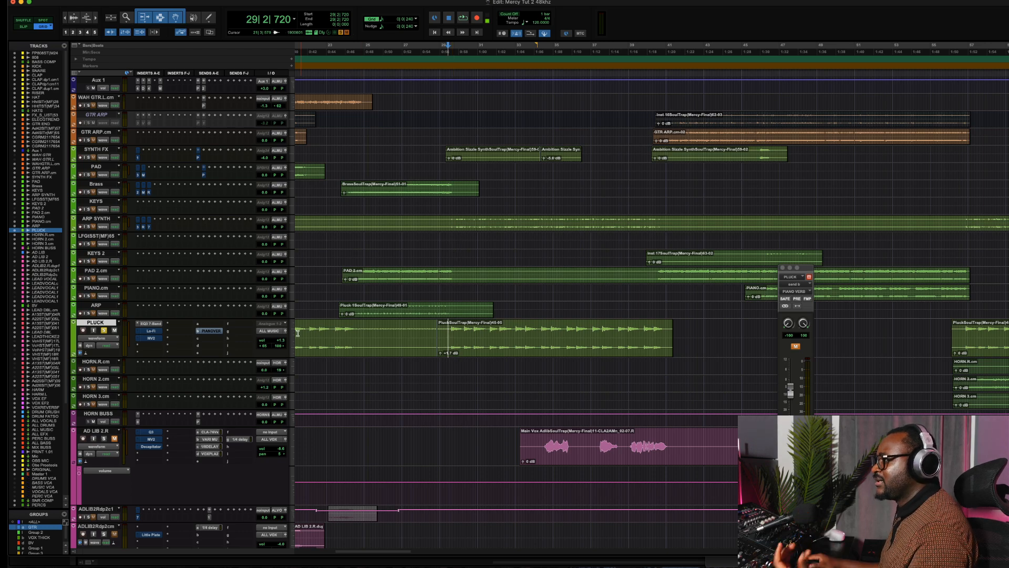
Open the Lo-Fi insert on the PLUCK track and take it out of bypass
left_click(150, 331)
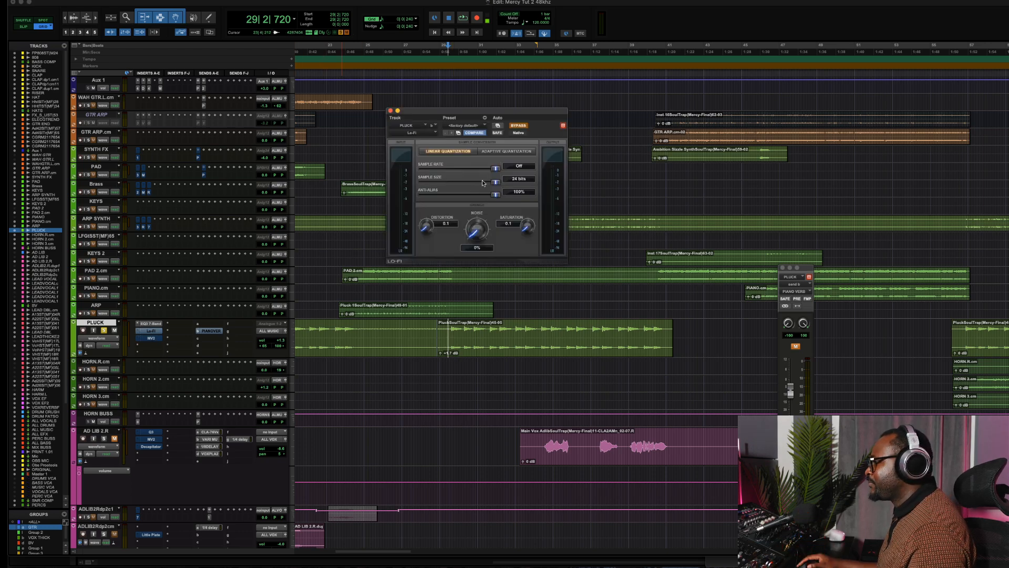
left_click(521, 127)
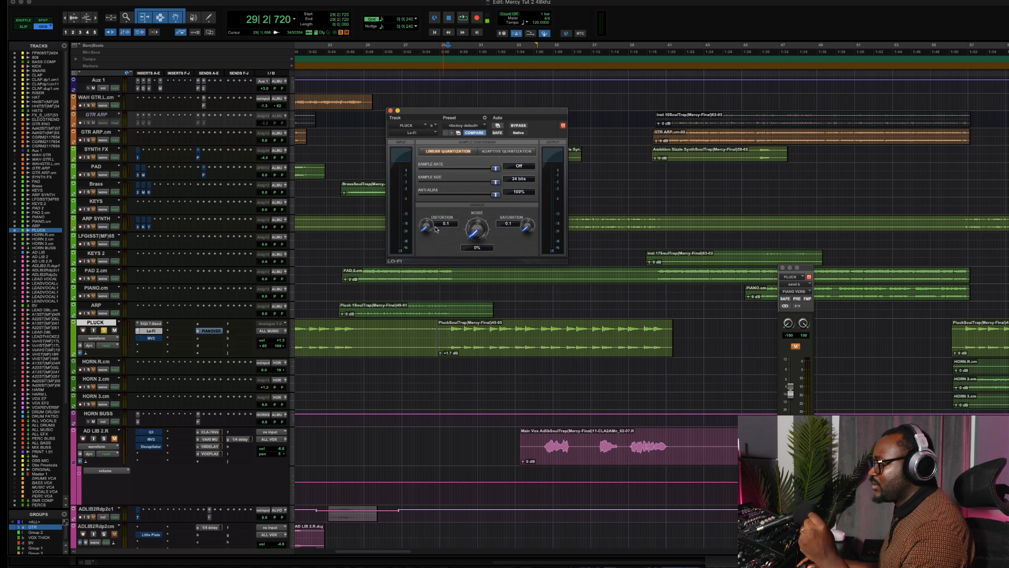
left_click(525, 127)
left_click(525, 127)
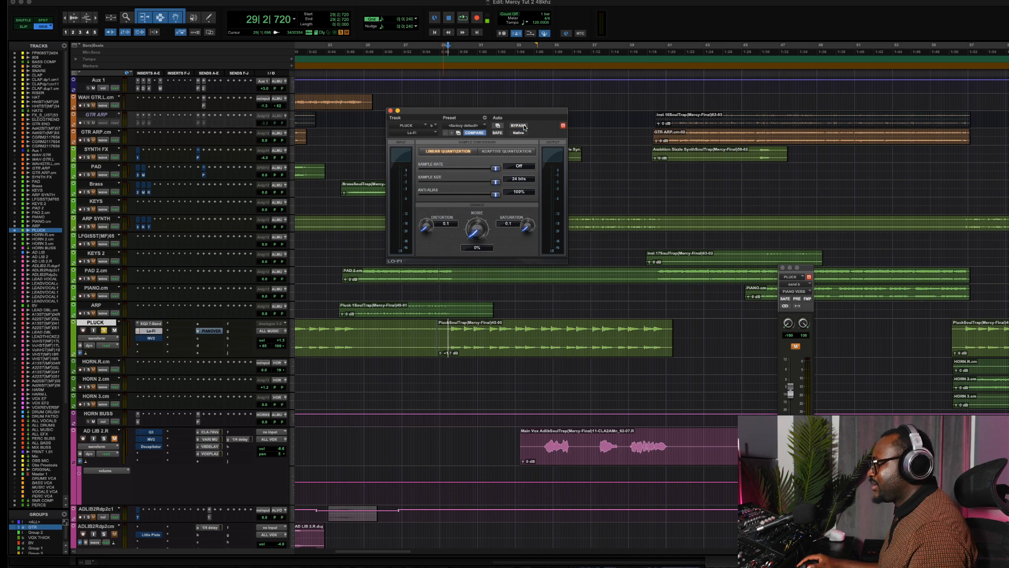
Compare the PLUCK track with Lo-Fi active and bypassed during playback, leaving Lo-Fi active and its window closed
key("space")
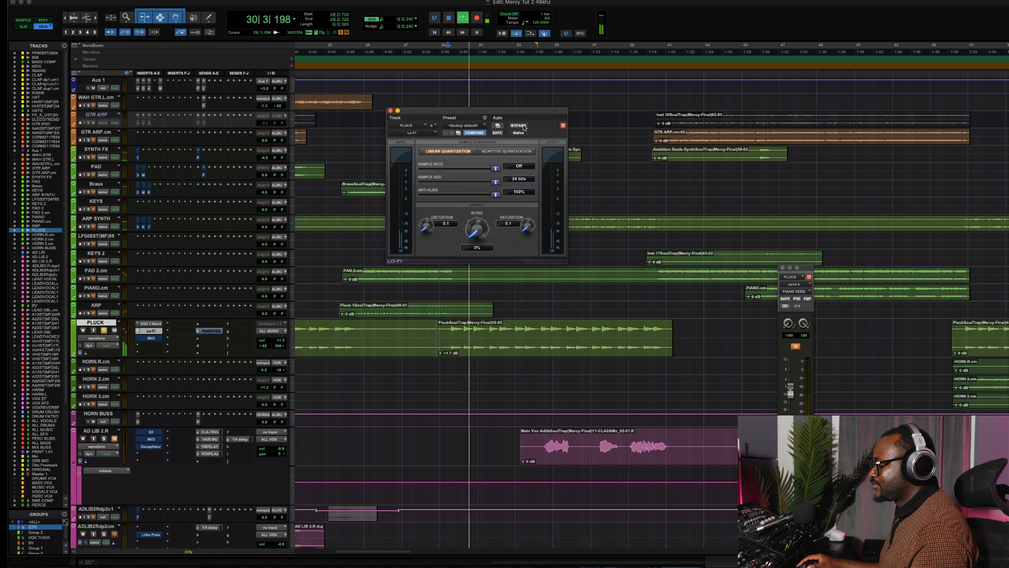
left_click(525, 128)
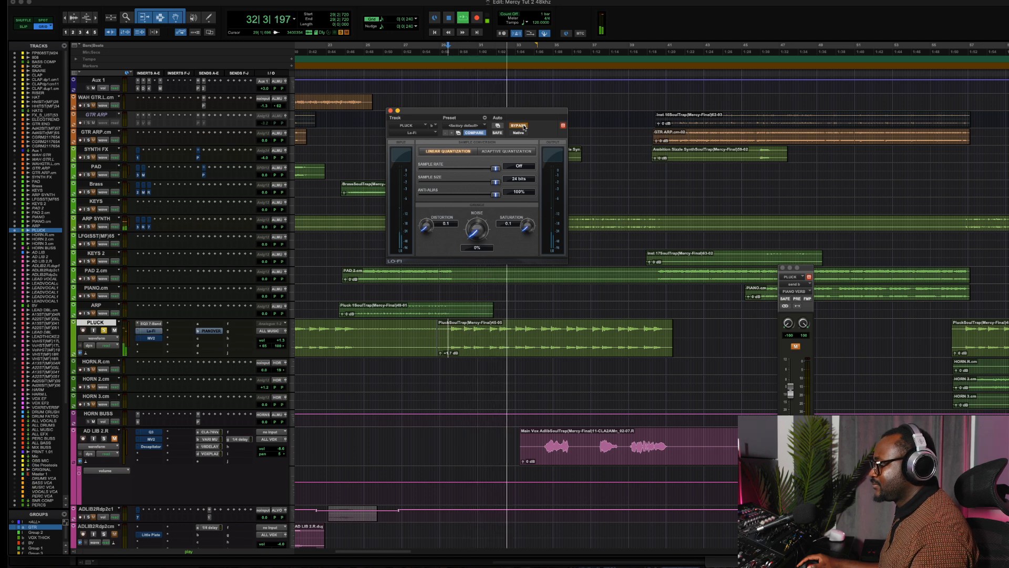
left_click(517, 126)
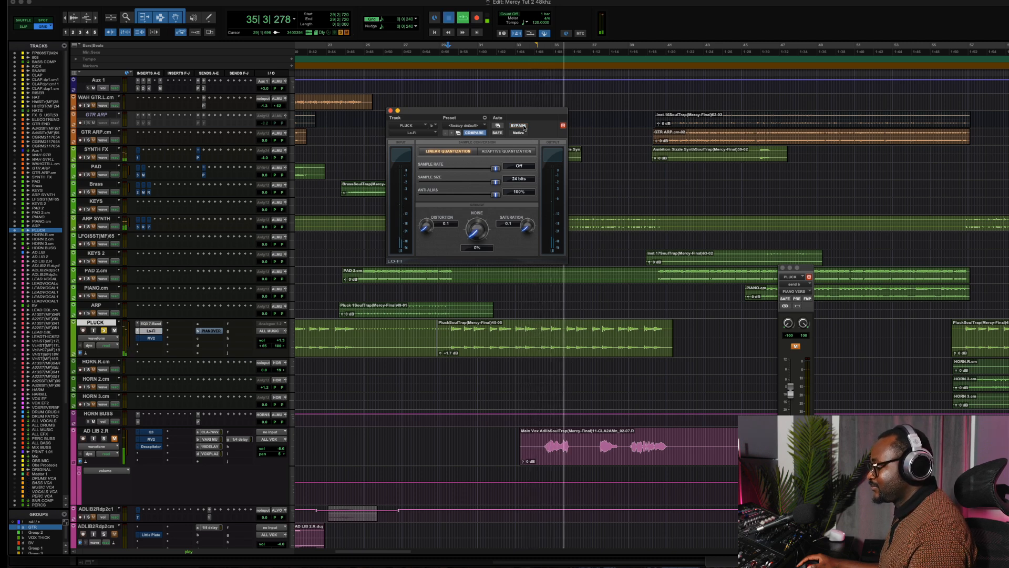
key("space")
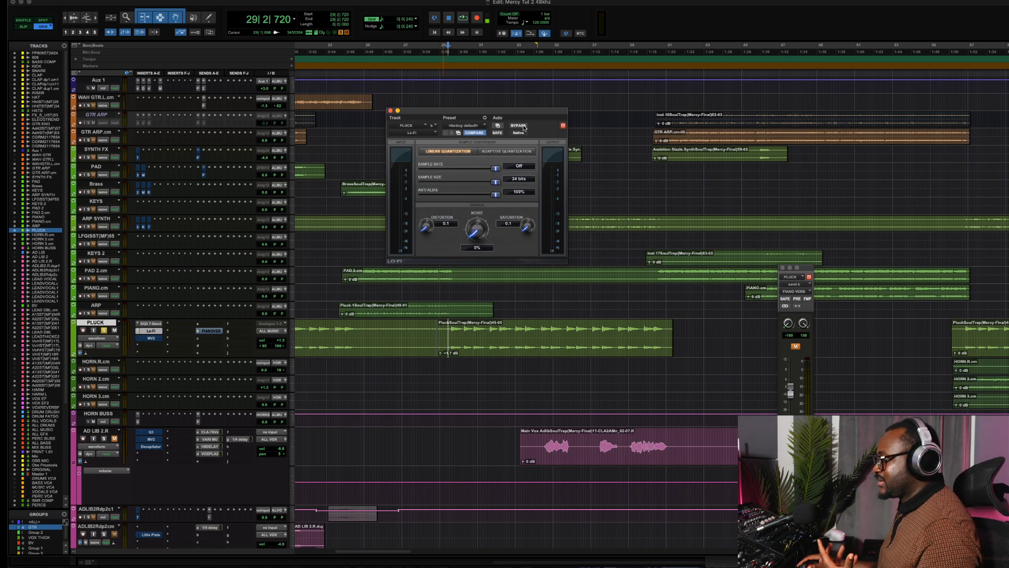
left_click(390, 111)
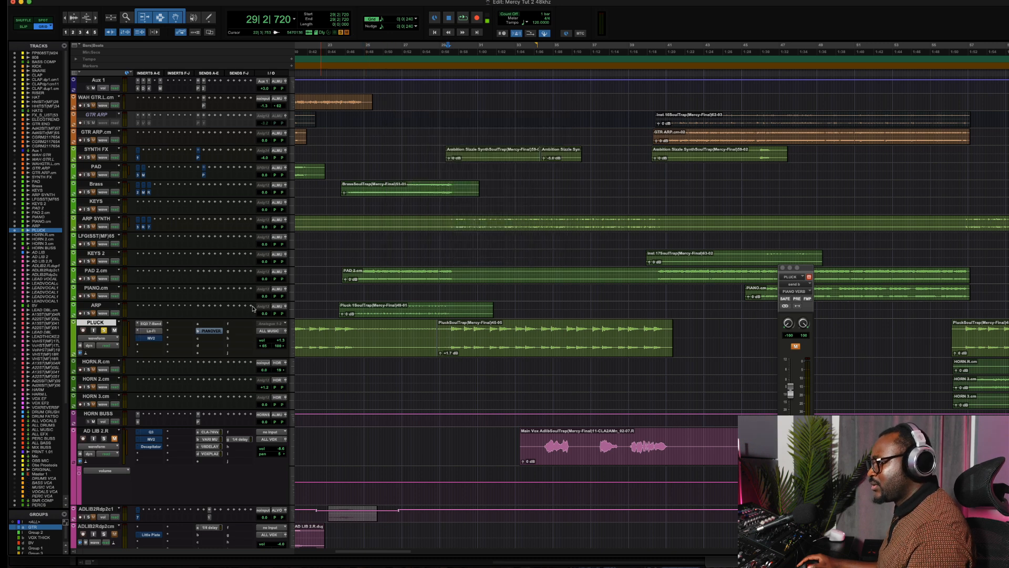
Open the MV2 insert on the PLUCK track, place its window above the track and take it out of bypass
left_click(154, 339)
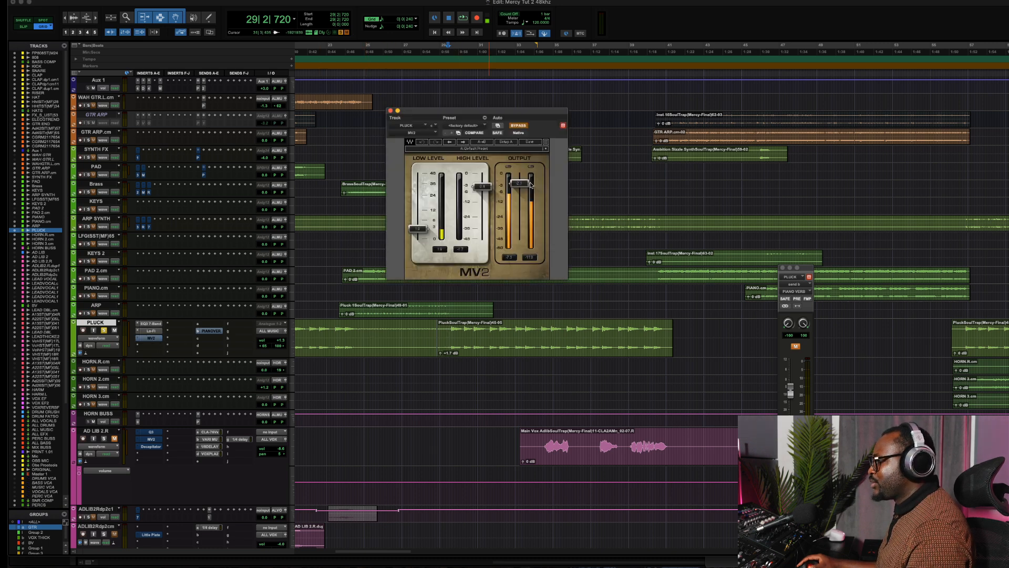
left_click_drag(513, 107, 476, 29)
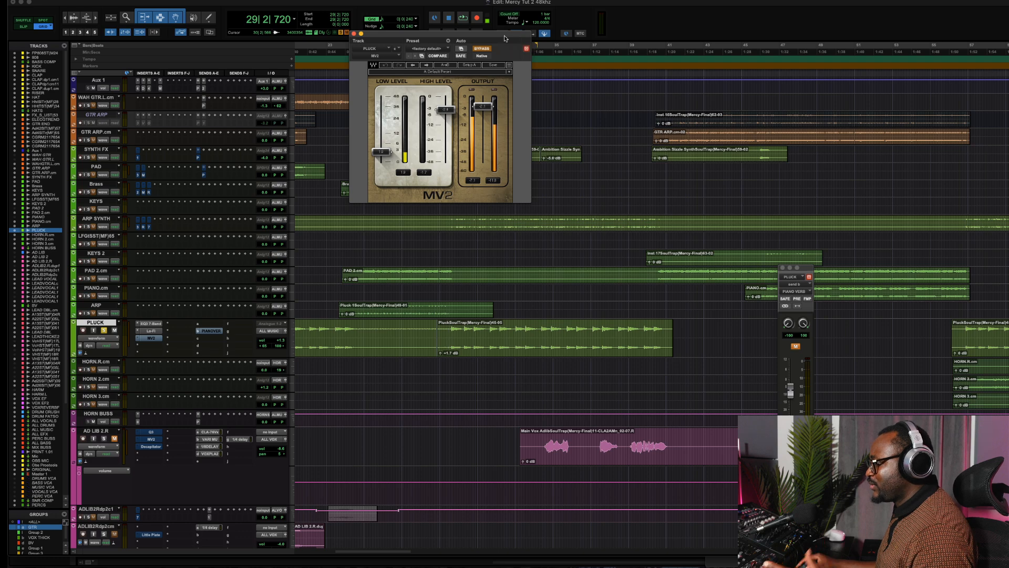
left_click_drag(505, 38, 560, 77)
left_click(537, 87)
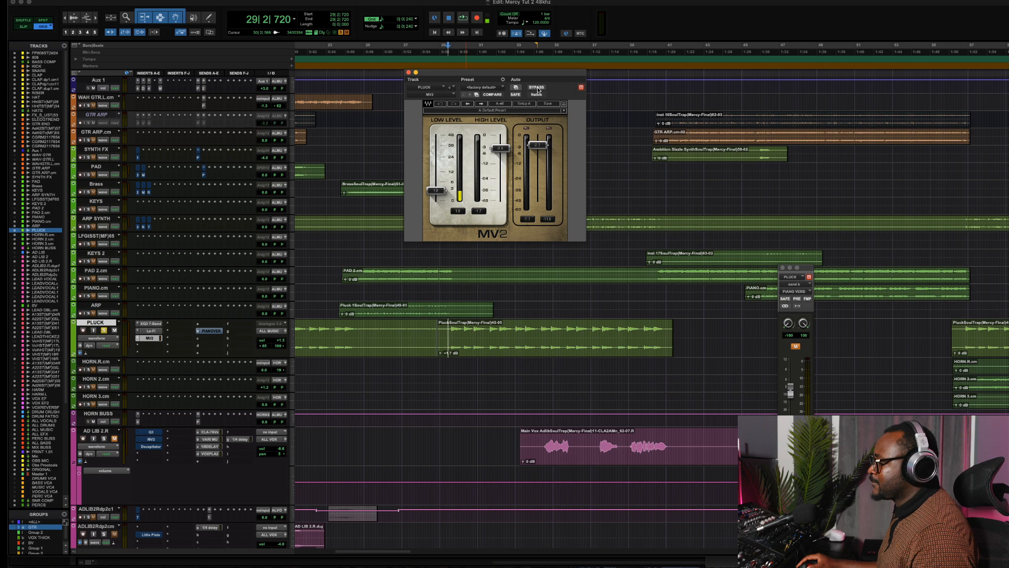
Compare the PLUCK track with the MV2 compressor active and bypassed during playback
key("space")
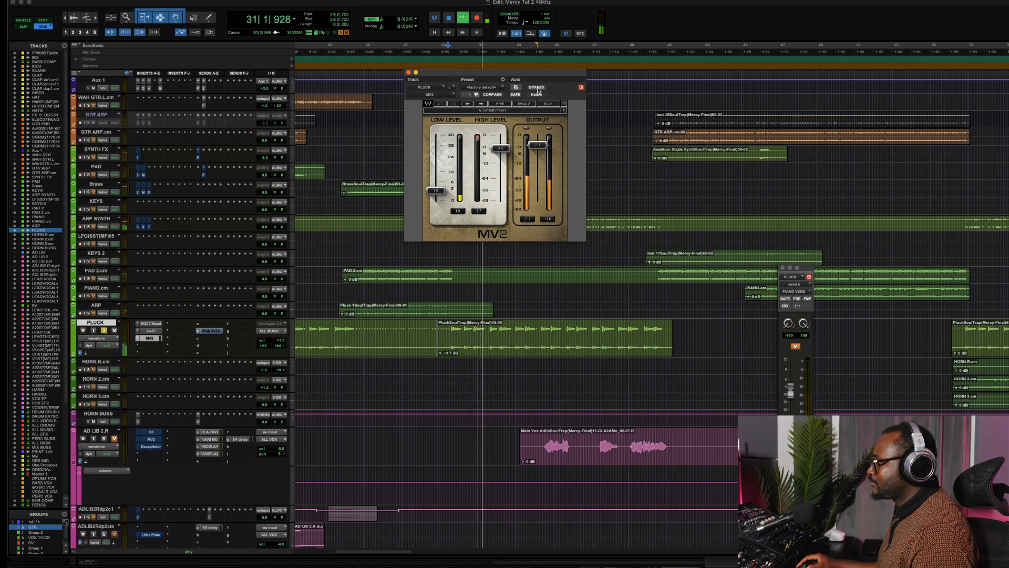
left_click(538, 91)
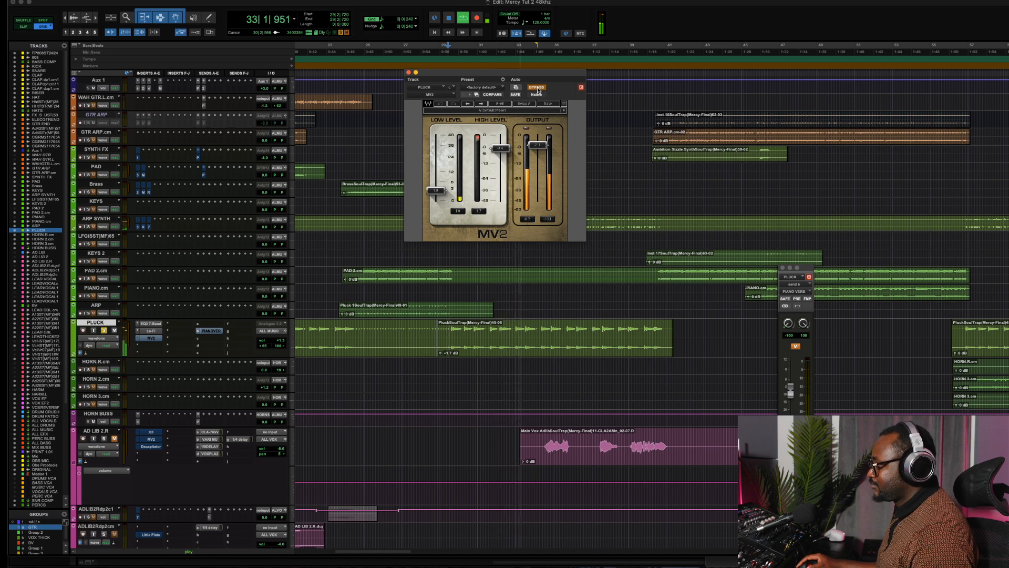
left_click(537, 88)
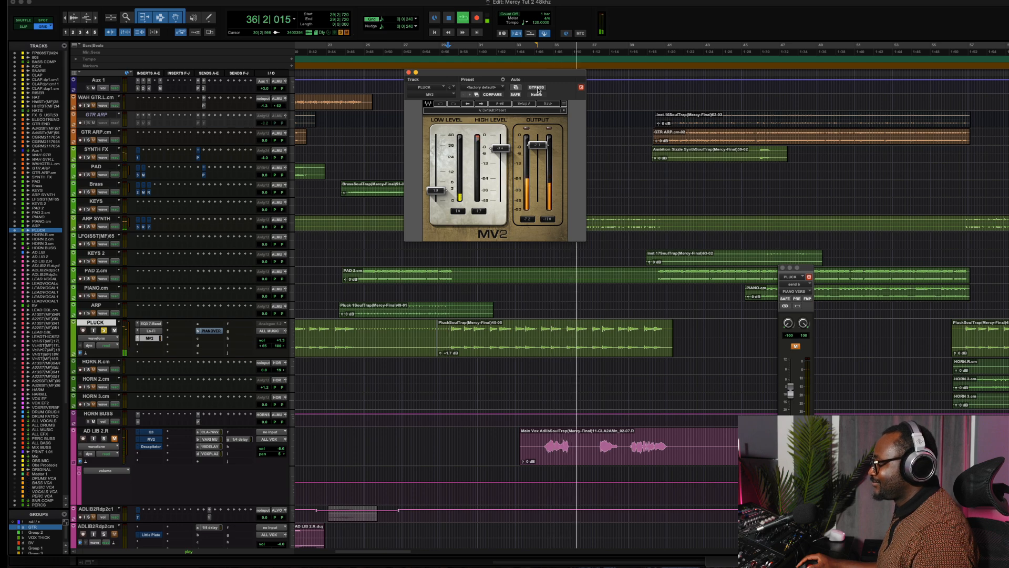
key("space")
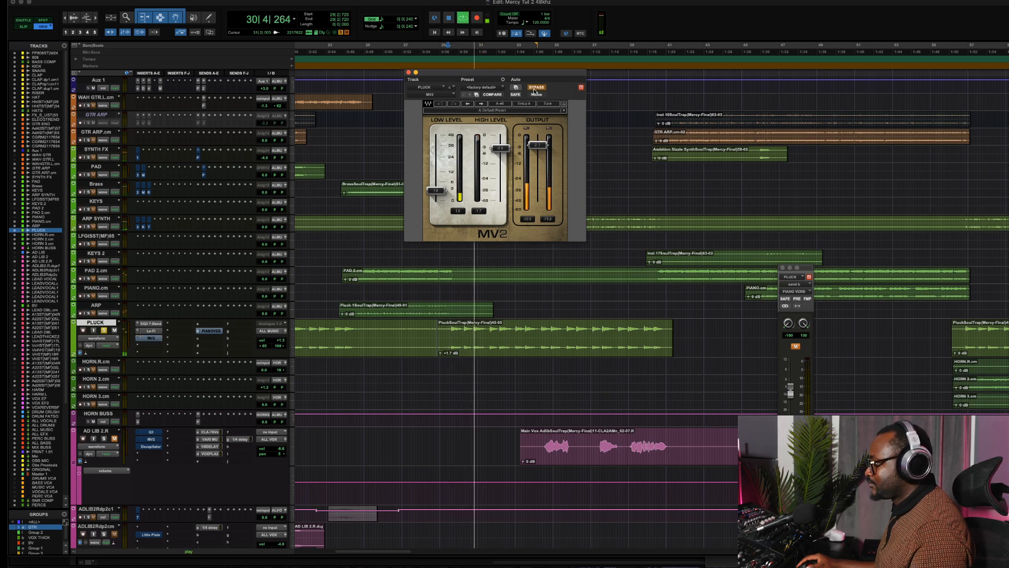
left_click(535, 91)
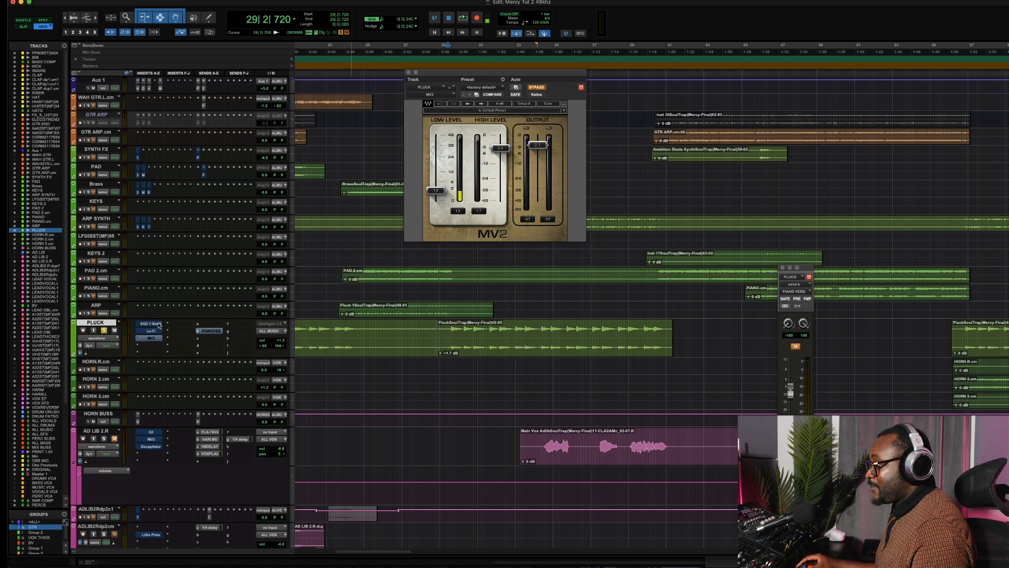
Play the section with the PLUCK inserts bypassed, move the MV2 window aside and solo the FP808ST(MF)24 track
key("space")
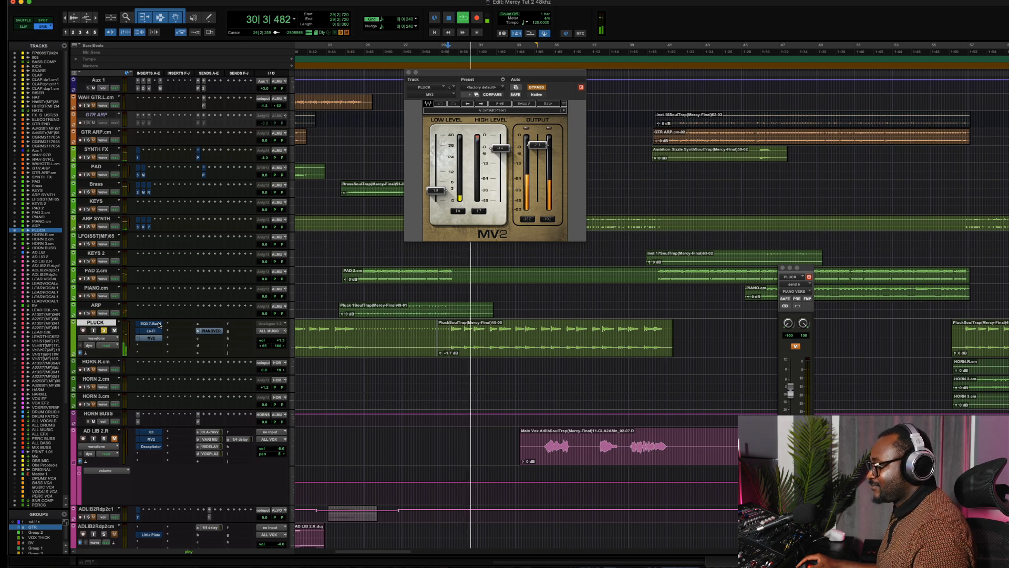
scroll(170, 170, "up", 3)
left_click_drag(424, 73, 640, 91)
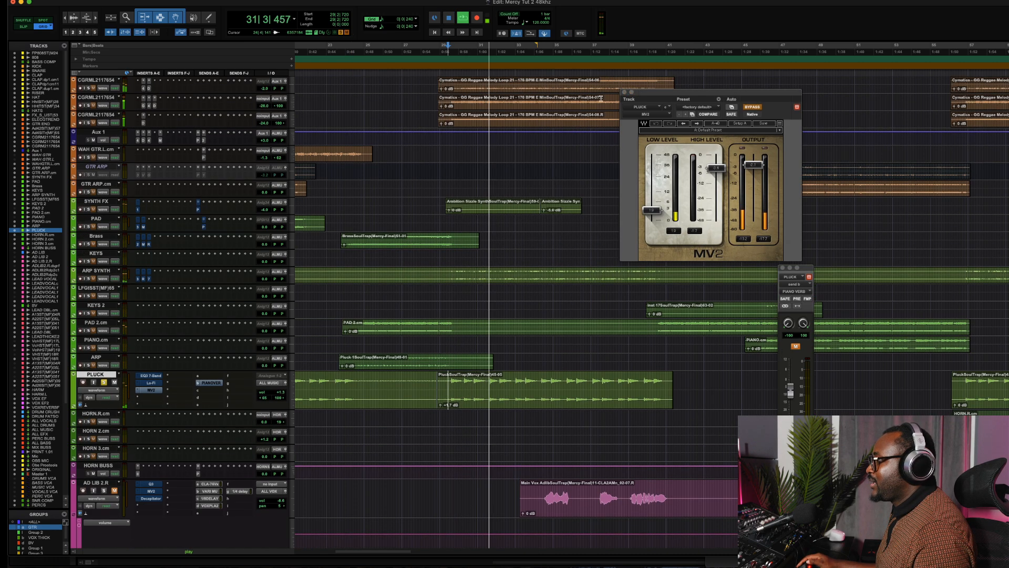
scroll(370, 136, "up", 19)
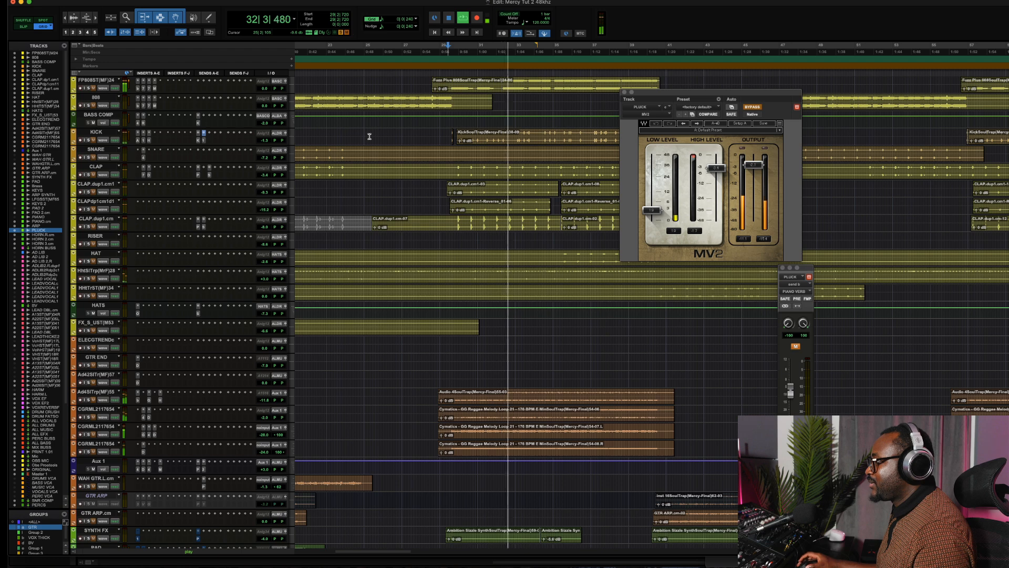
left_click(89, 88)
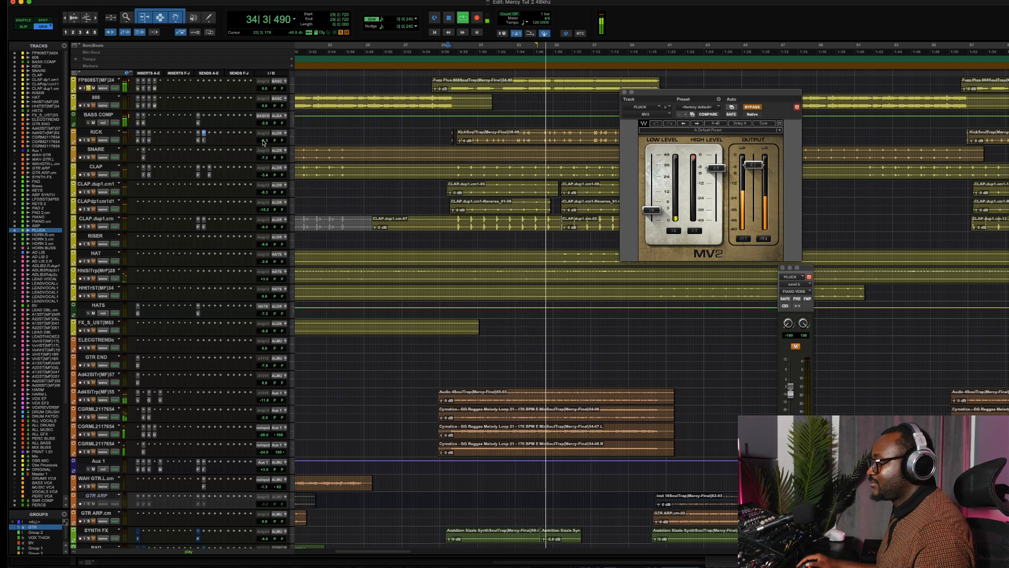
Bypass all three PLUCK inserts during playback to compare the processed and unprocessed sound within the soloed mix
scroll(263, 142, "down", 4)
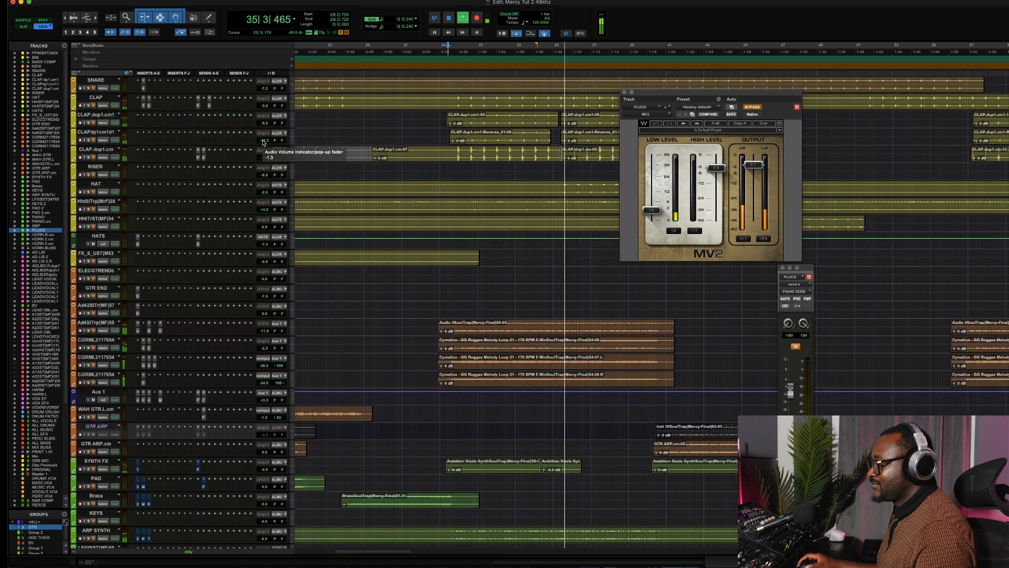
scroll(264, 142, "down", 12)
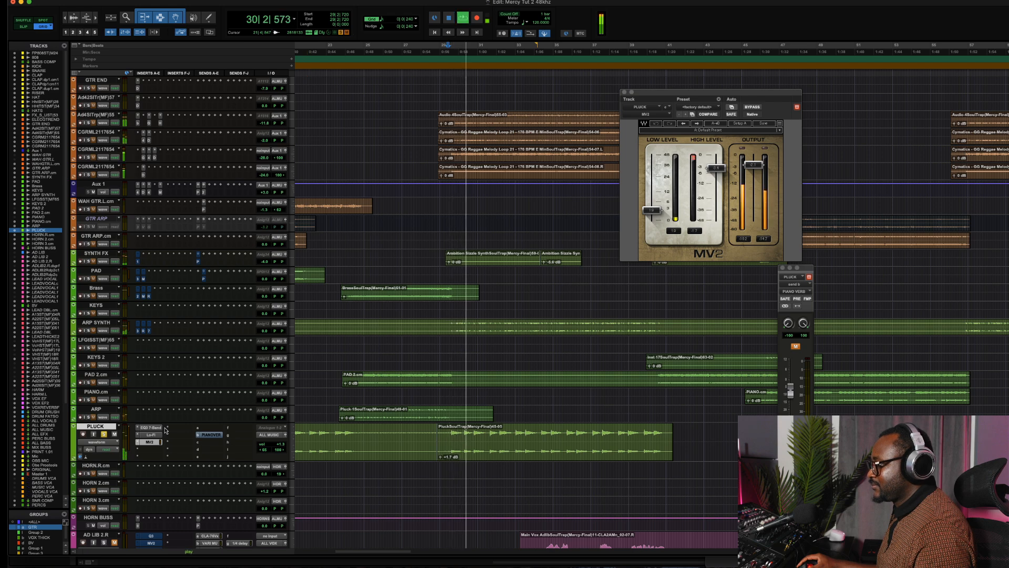
scroll(348, 282, "up", 10)
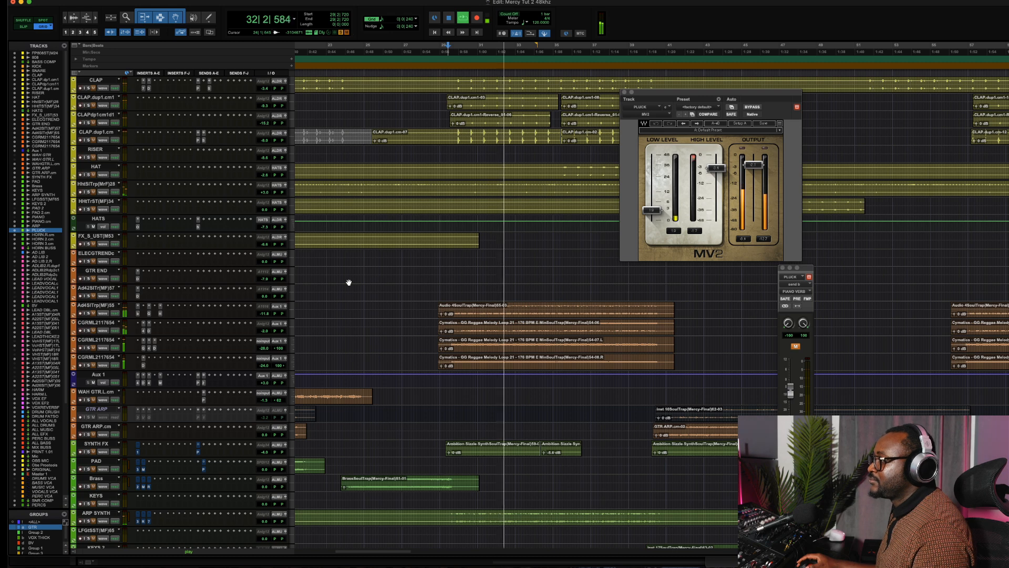
scroll(348, 282, "up", 3)
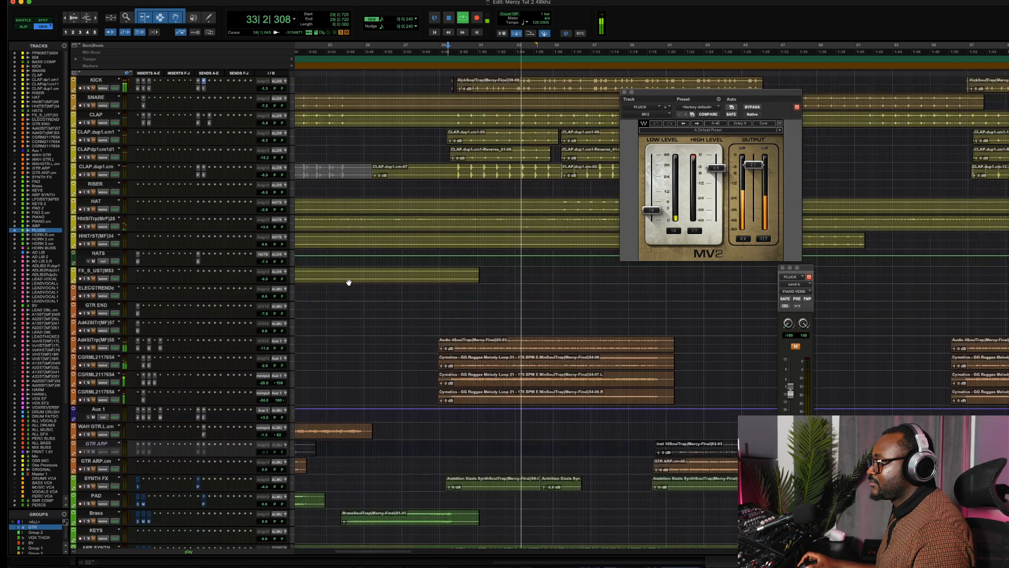
scroll(349, 283, "down", 20)
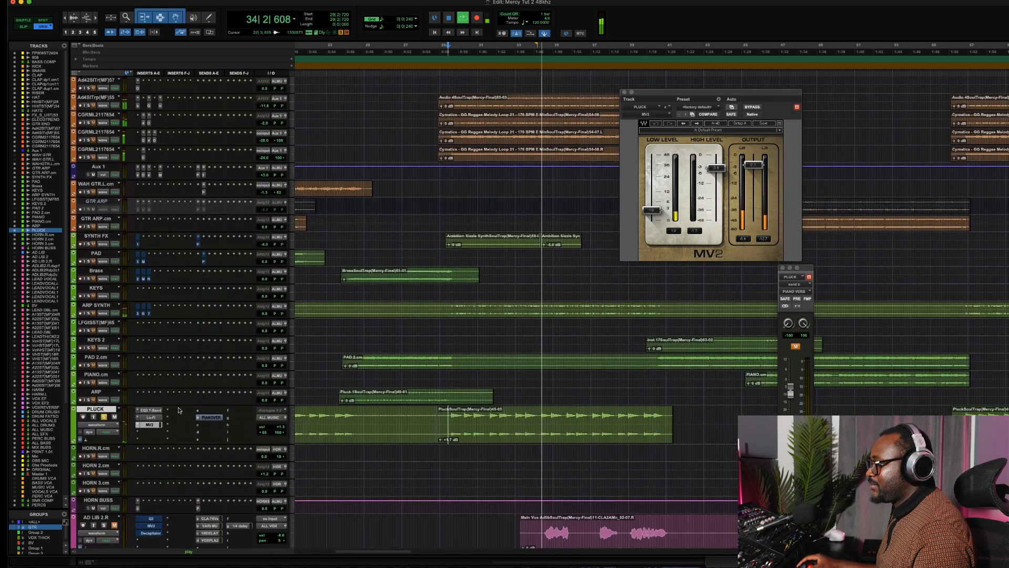
key("shift+a")
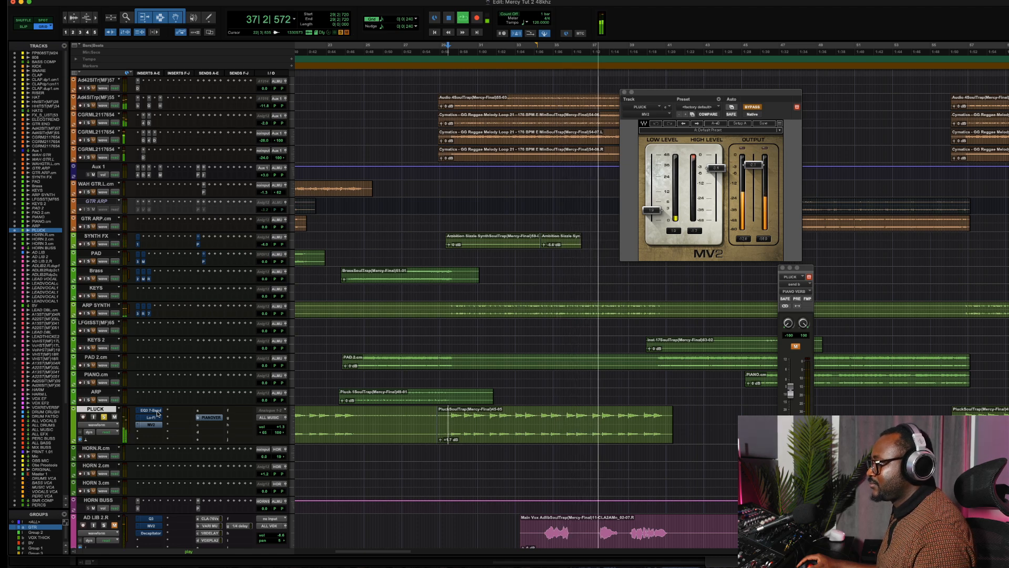
Take all PLUCK inserts out of bypass and close the MV2 window
key("shift+a")
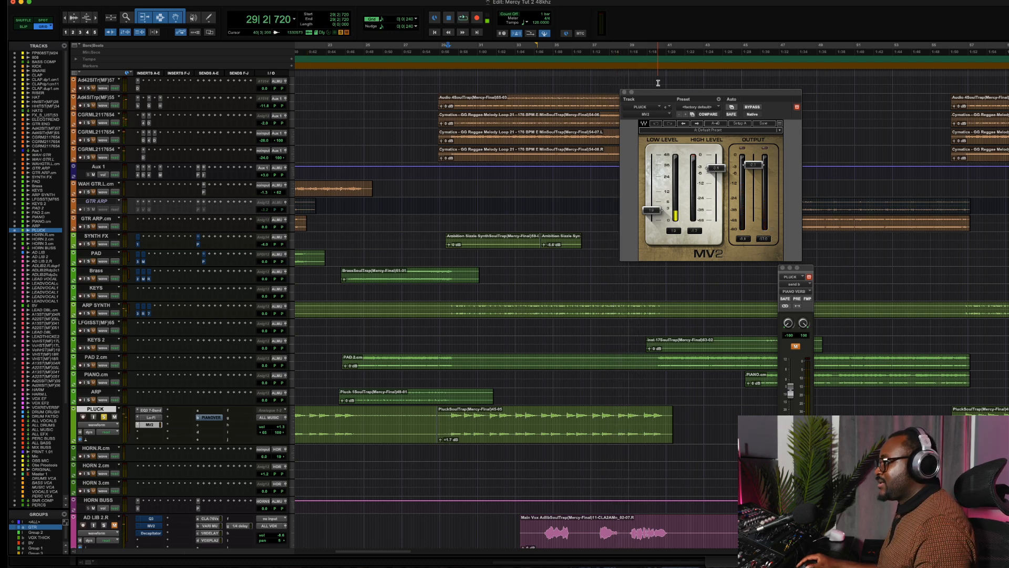
left_click(625, 93)
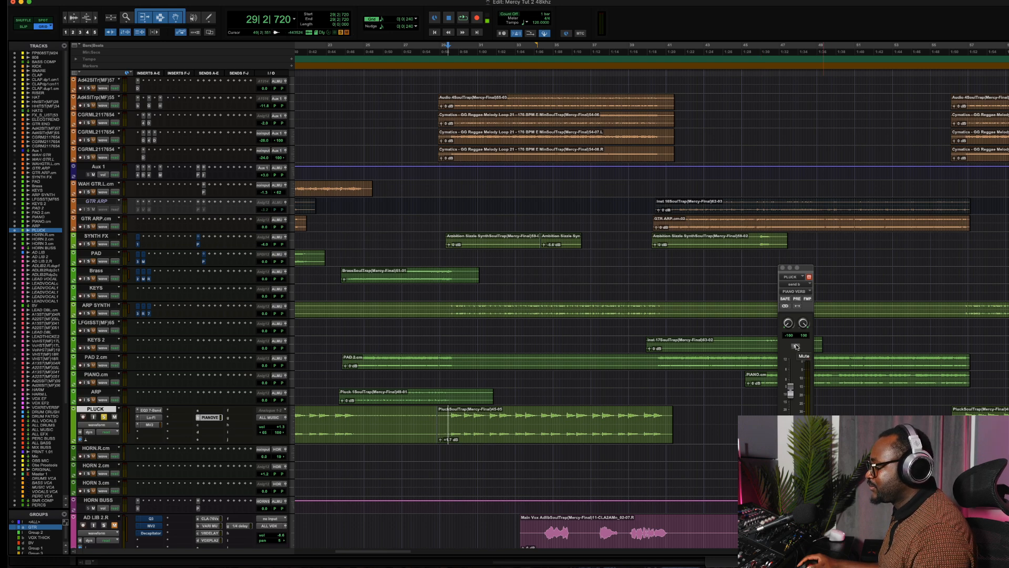
Play the section while switching the PLUCK track's PIANO VERB send mute on and off, and raise the send level
key("space")
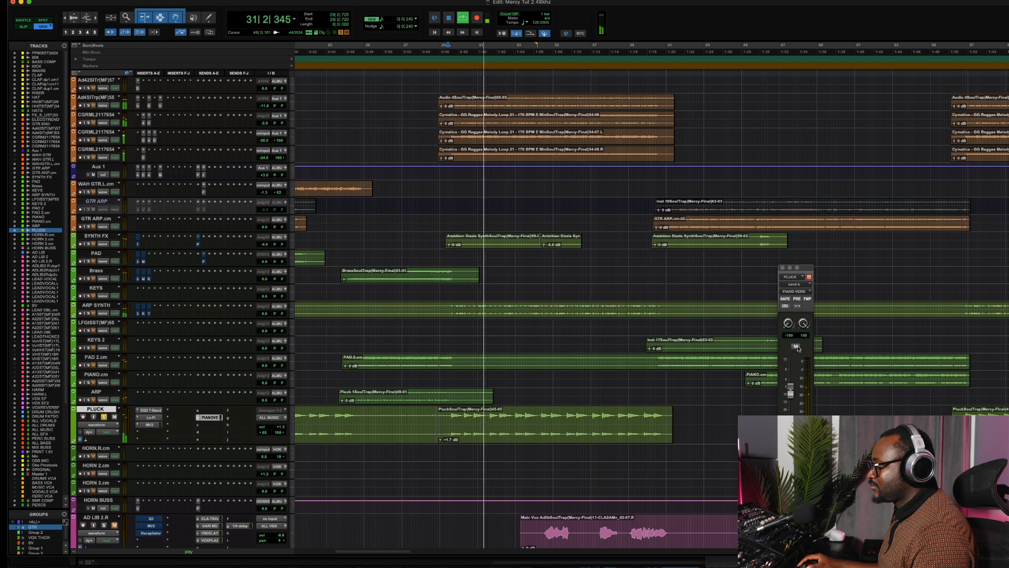
left_click(796, 346)
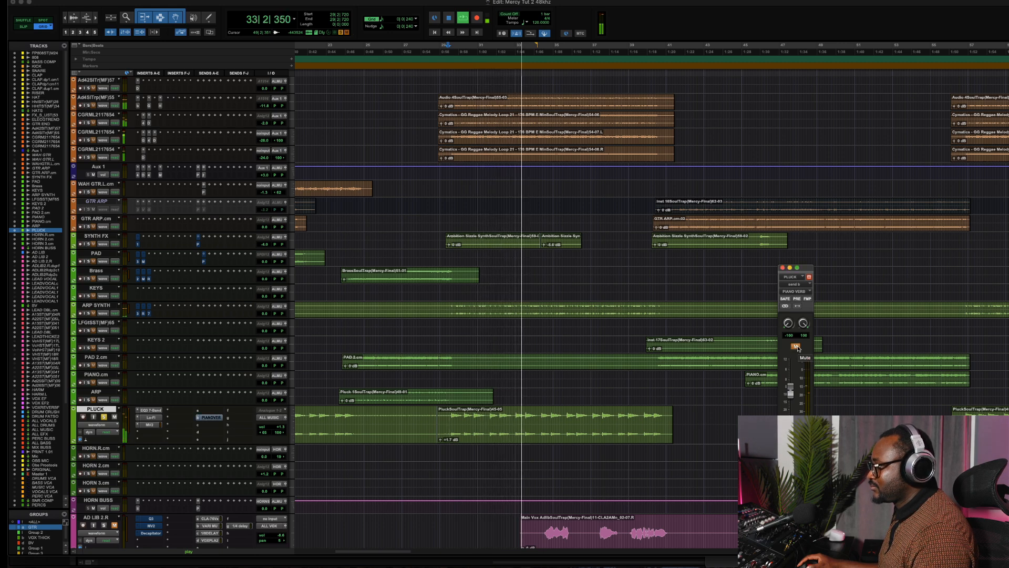
left_click(797, 346)
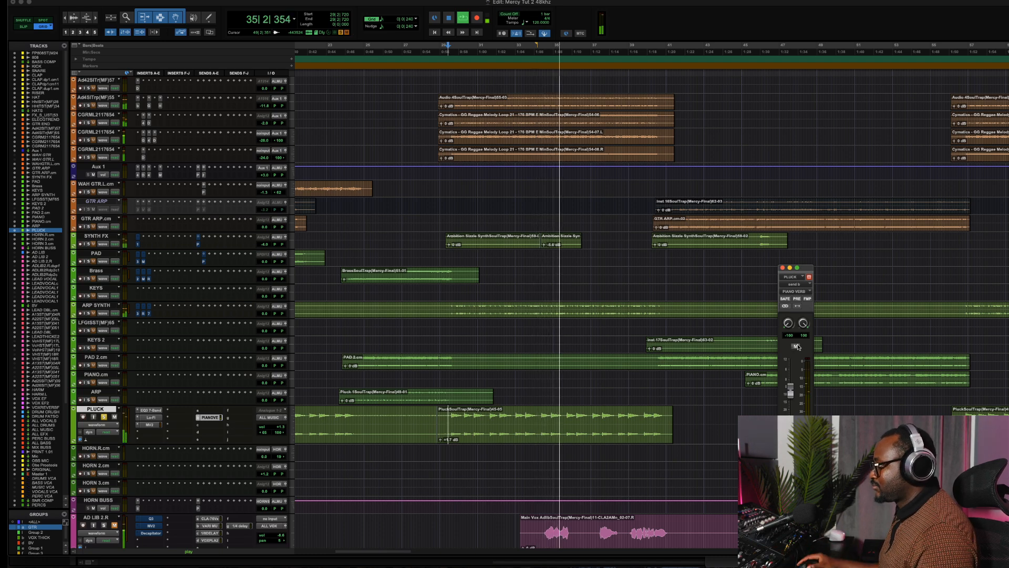
left_click_drag(791, 392, 792, 384)
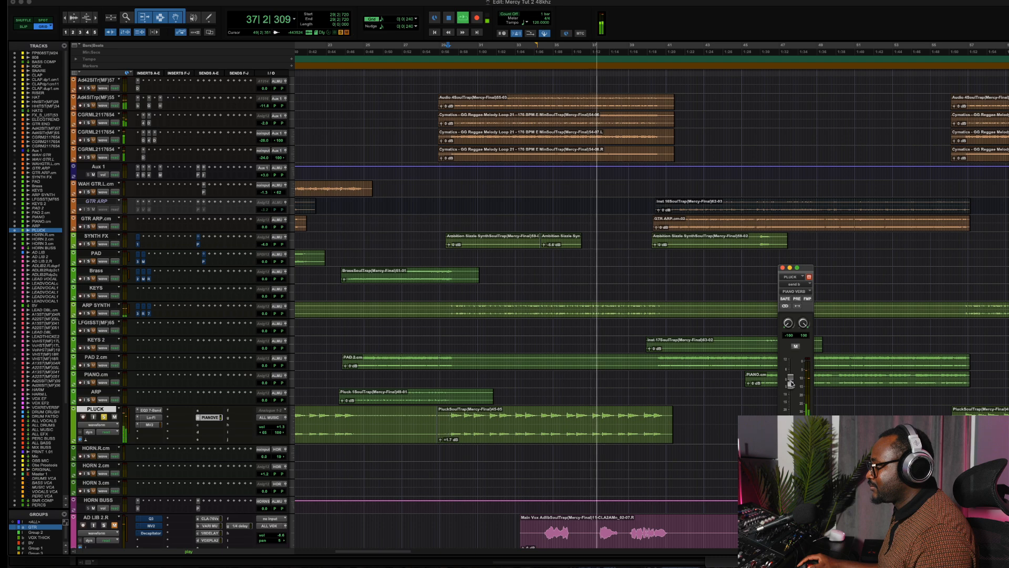
key("space")
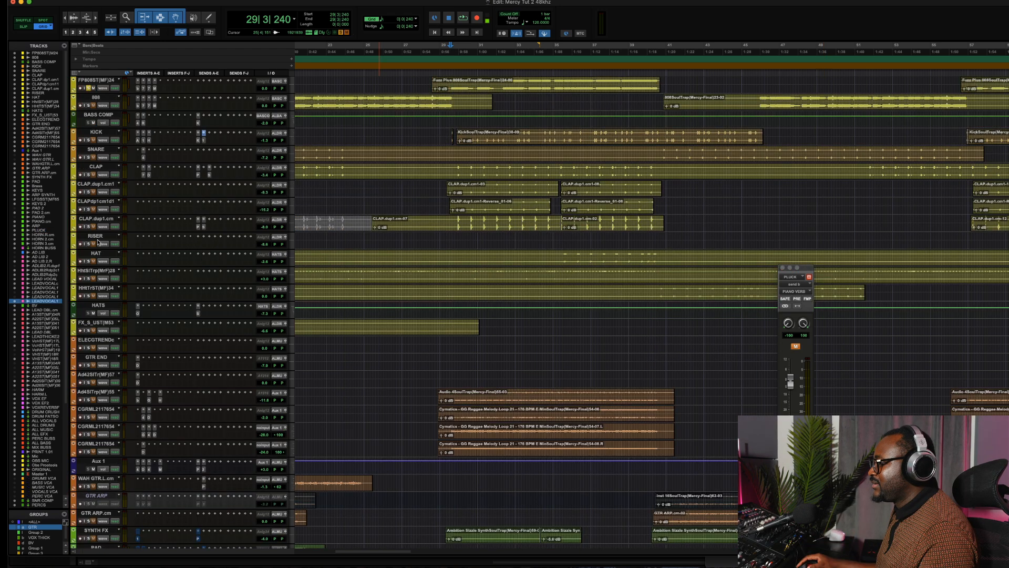
Play the section from bar 29 within the soloed mix, unmute the PLUCK track's PIANO VERB send and lower its level slightly
left_click(98, 237, "shift")
left_click(104, 81)
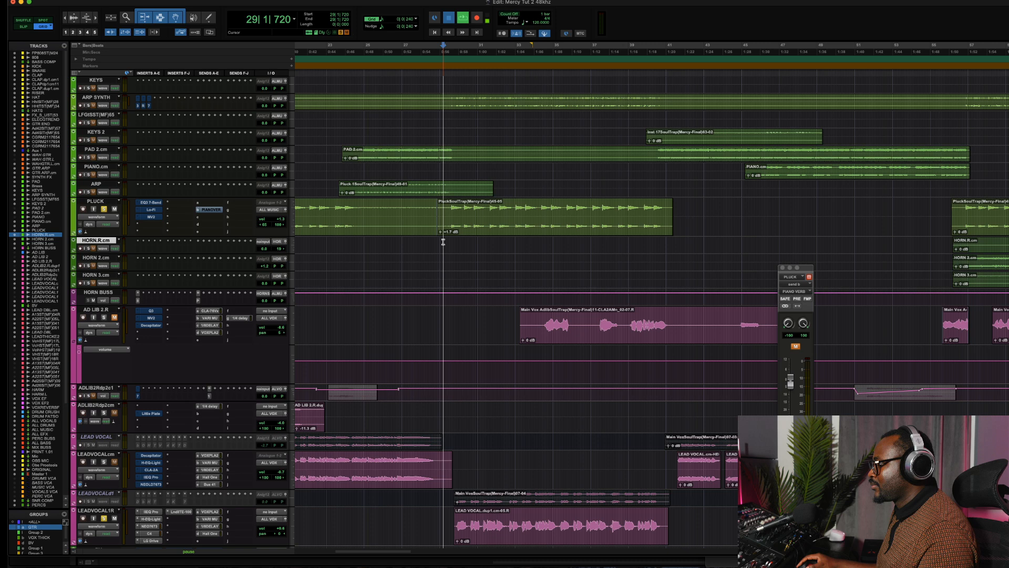
key("space")
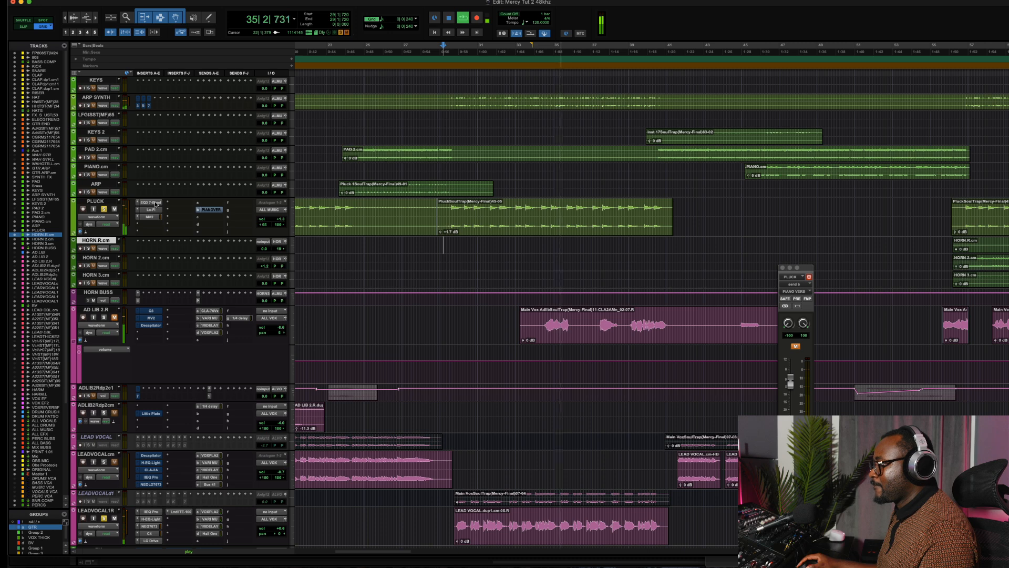
left_click(211, 210, "super")
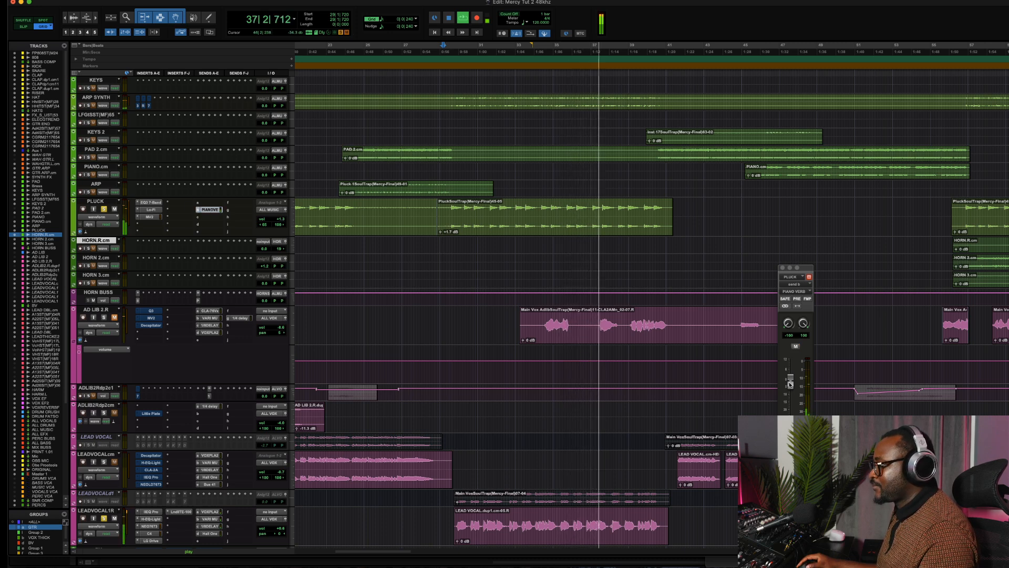
left_click_drag(790, 384, 790, 389)
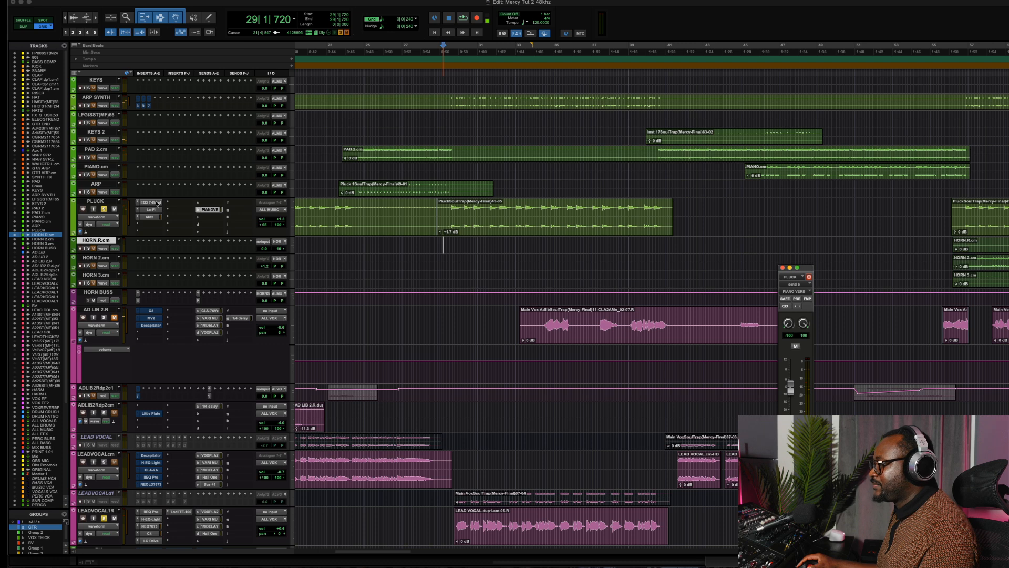
Compare the PLUCK track during playback with its three inserts and reverb send all switched off and all active
key("space")
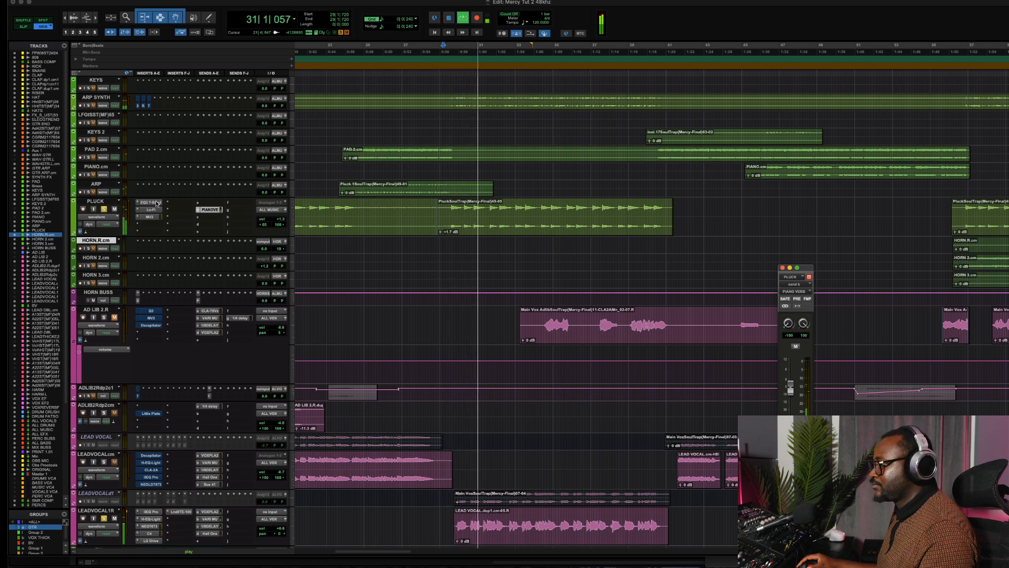
left_click(155, 203, "shift+super")
left_click(209, 211, "ctrl+super")
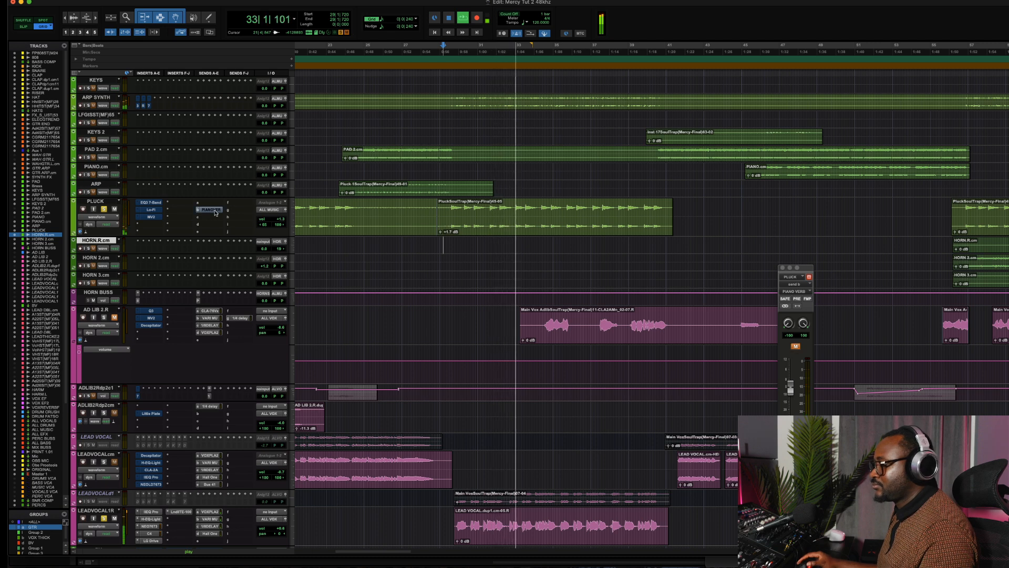
left_click(208, 211, "ctrl+super")
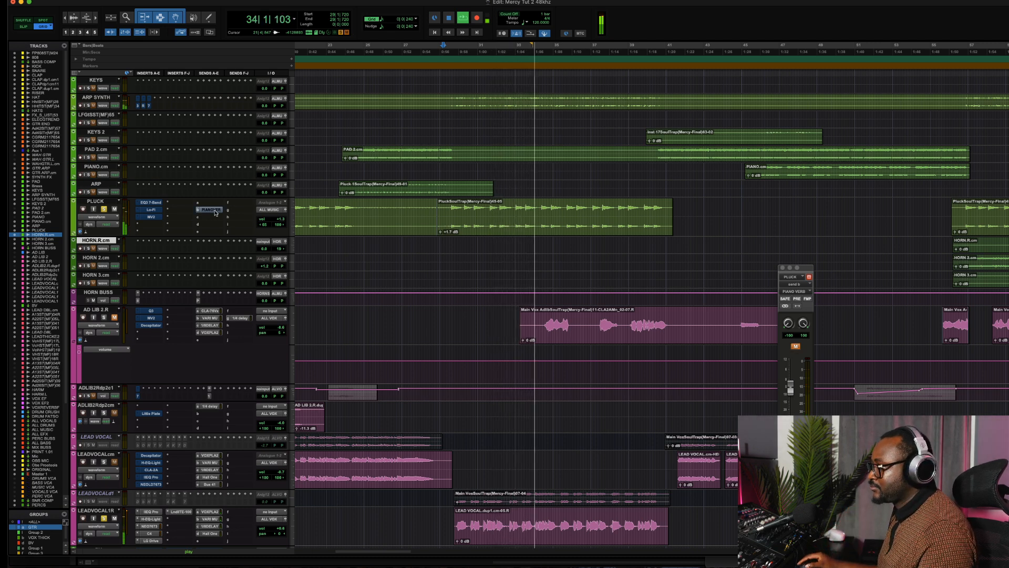
left_click(156, 204, "shift+super")
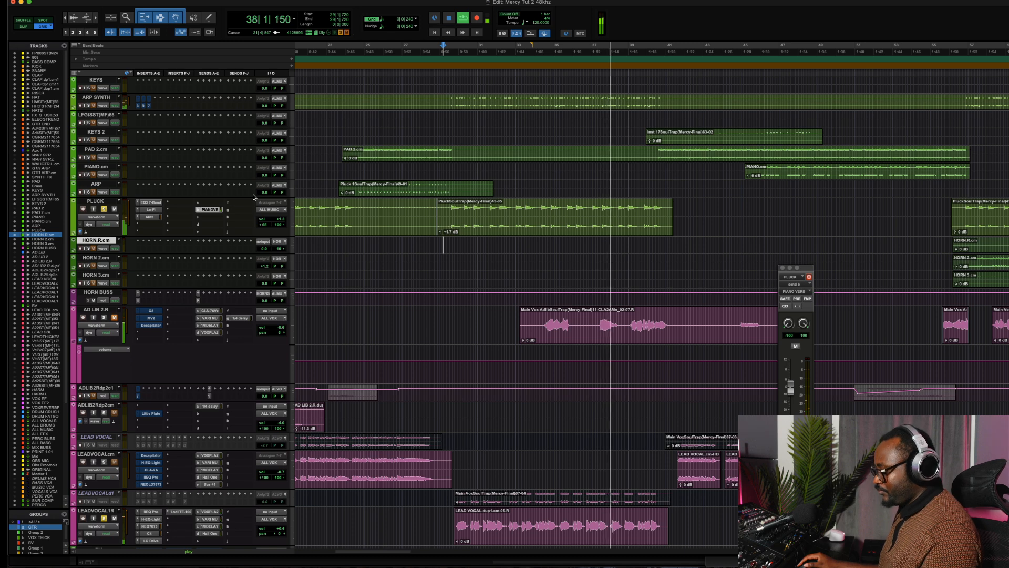
key("space")
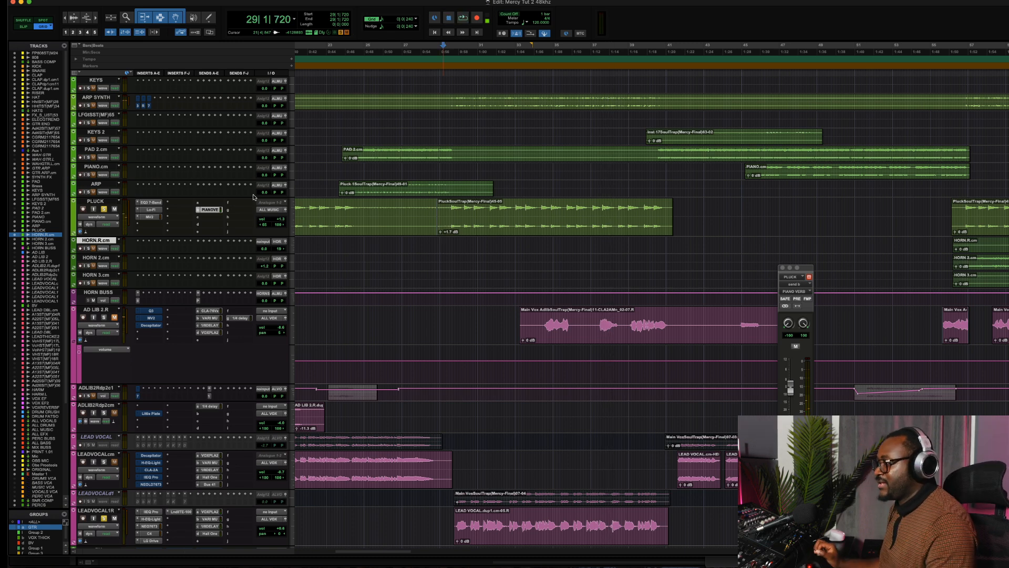